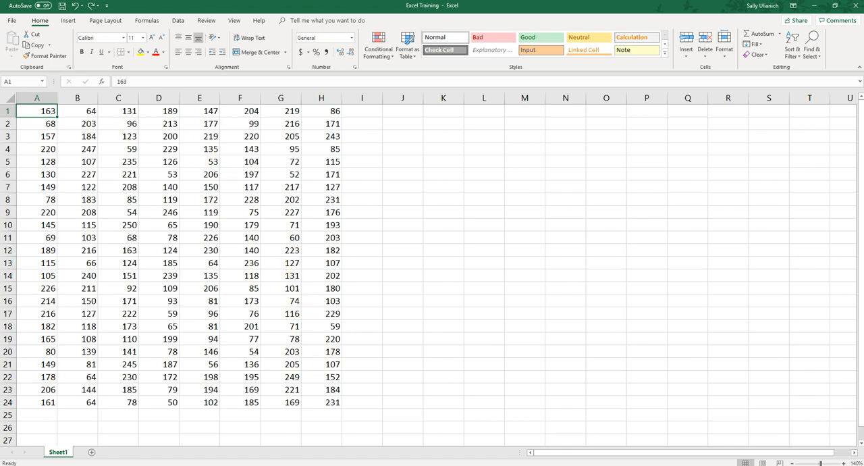
# Select whole columns A to H and rows 1 to 24 in turn, ending with the data range A1:H24 selected.
pyautogui.moveTo(32, 112); pyautogui.dragTo(317, 402)
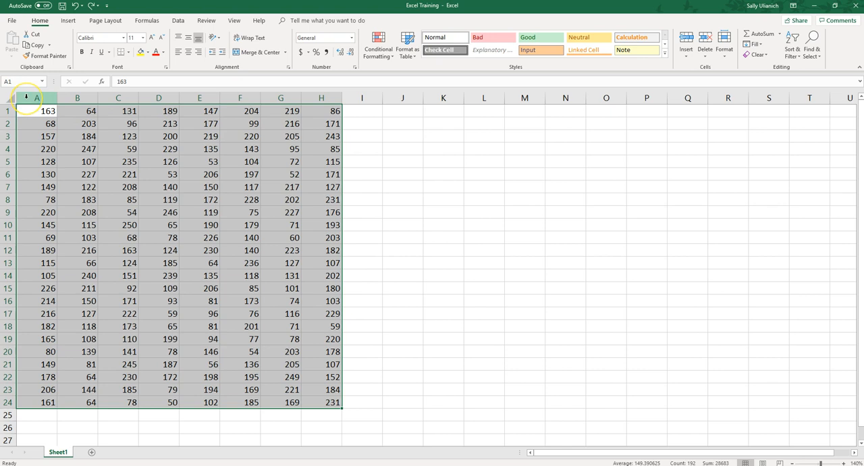
pyautogui.moveTo(25, 97); pyautogui.dragTo(318, 99)
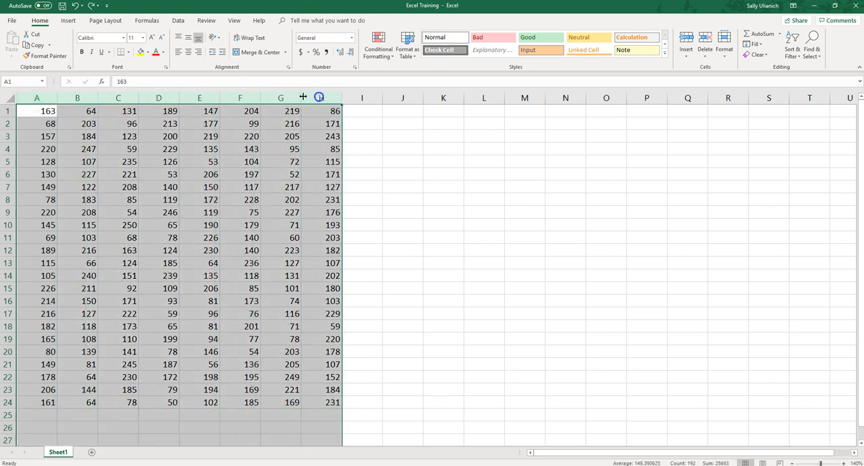
pyautogui.moveTo(17, 114); pyautogui.dragTo(9, 400)
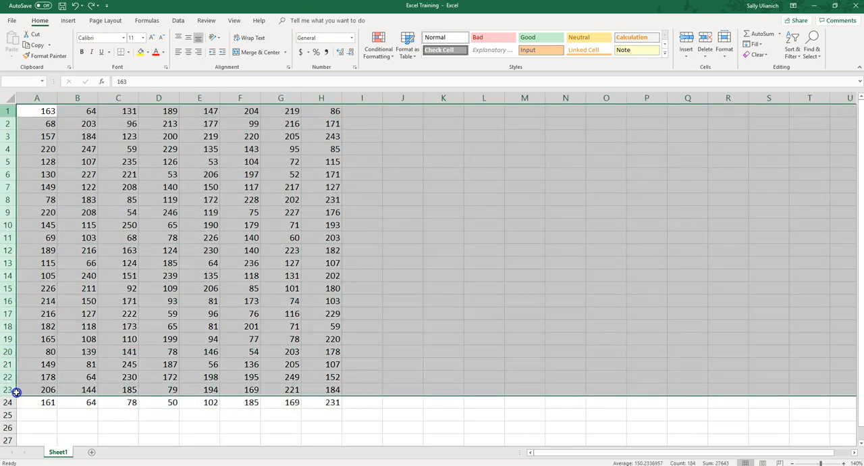
pyautogui.click(67, 289)
pyautogui.moveTo(44, 111); pyautogui.dragTo(328, 400)
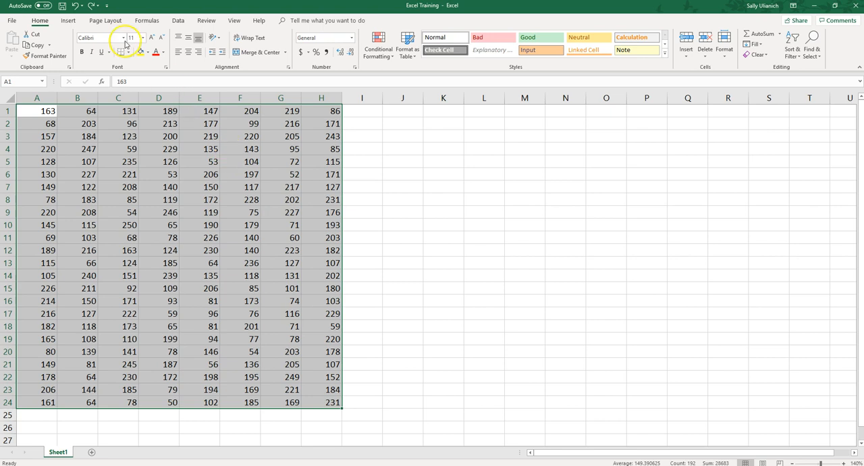
# Preview a Duplicate Values highlighting rule on the selected range, switching it to unique values and back to duplicates.
pyautogui.click(380, 62)
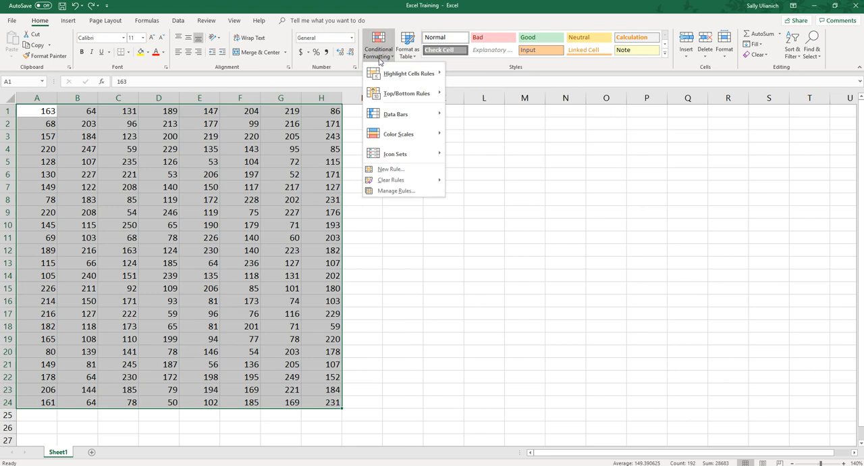
pyautogui.click(414, 75)
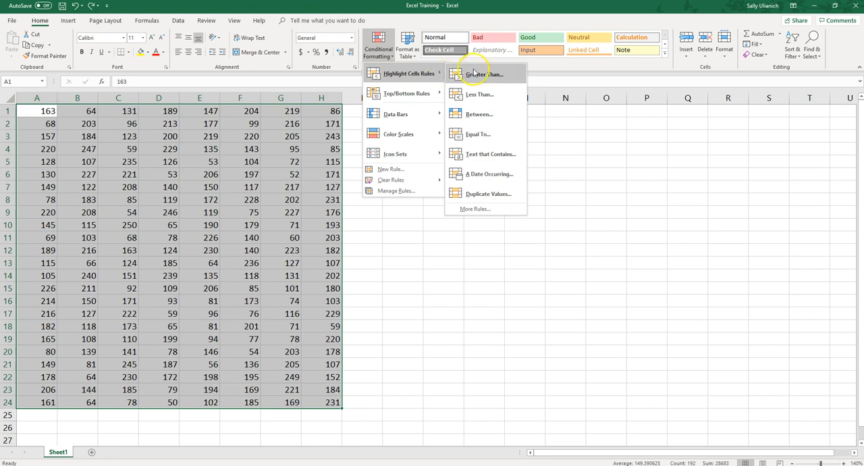
pyautogui.click(480, 94)
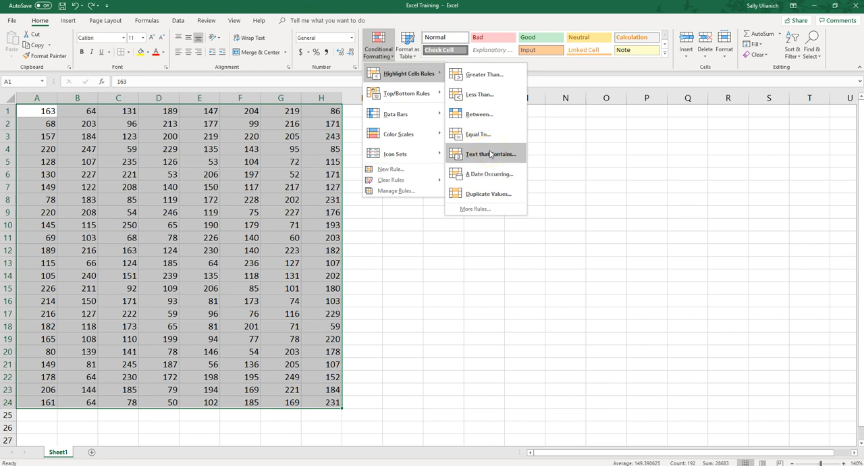
pyautogui.click(492, 194)
pyautogui.click(489, 195)
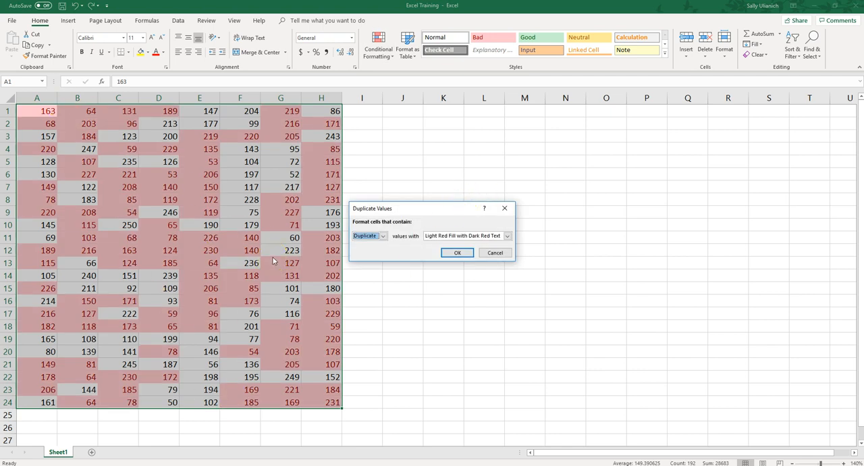
pyautogui.click(383, 236)
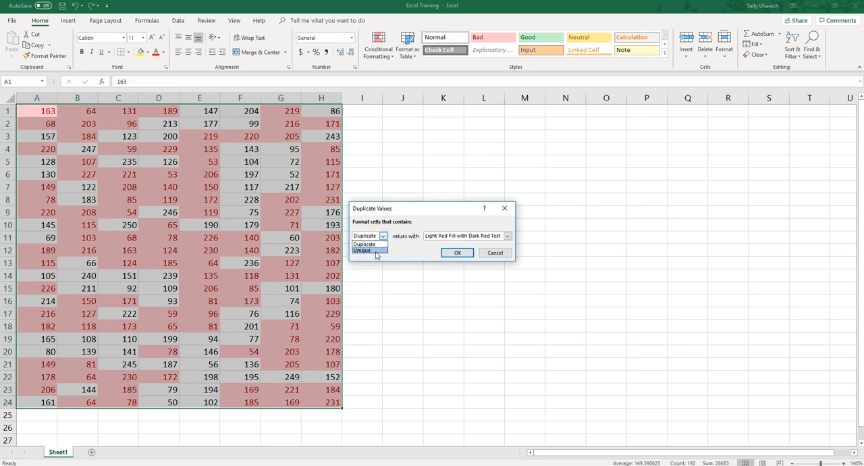
pyautogui.click(378, 253)
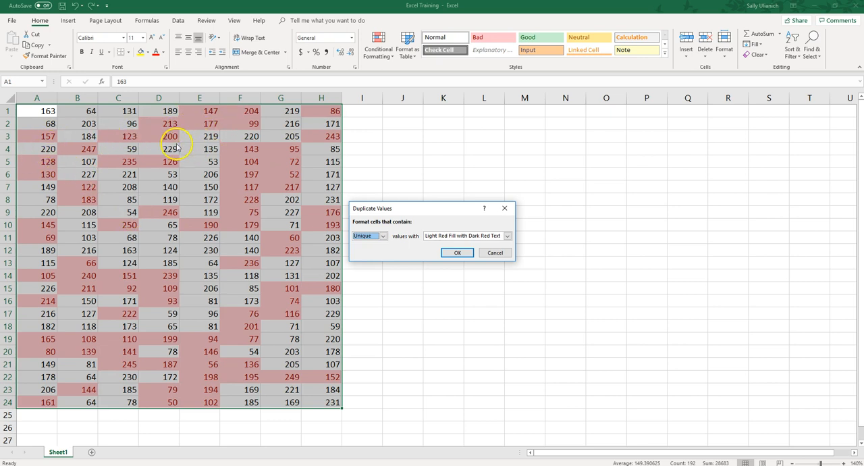
pyautogui.click(383, 235)
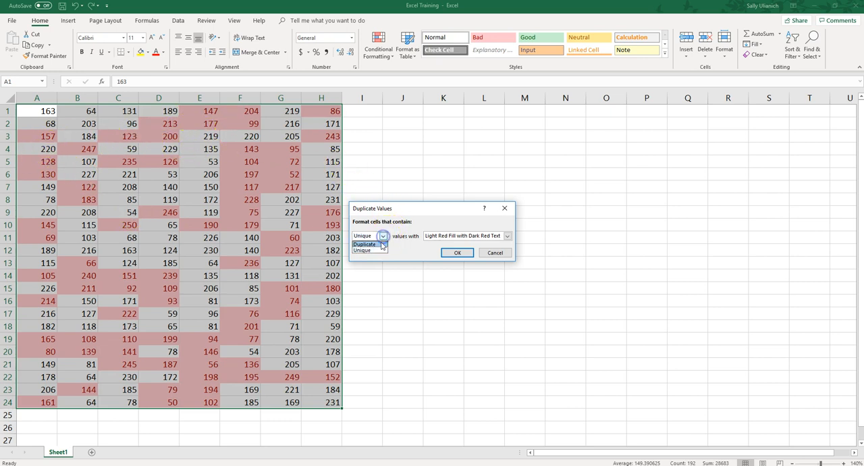
pyautogui.click(380, 245)
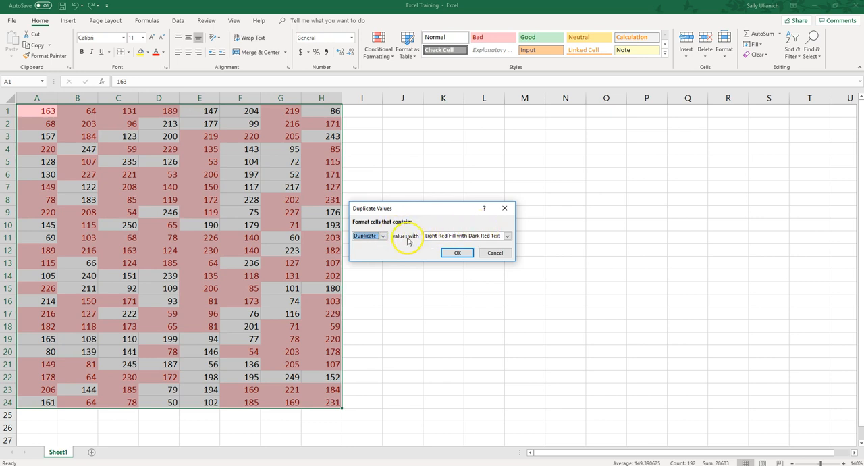
# Check the custom border and fill options for the duplicate values rule, and cancel the rule.
pyautogui.click(507, 236)
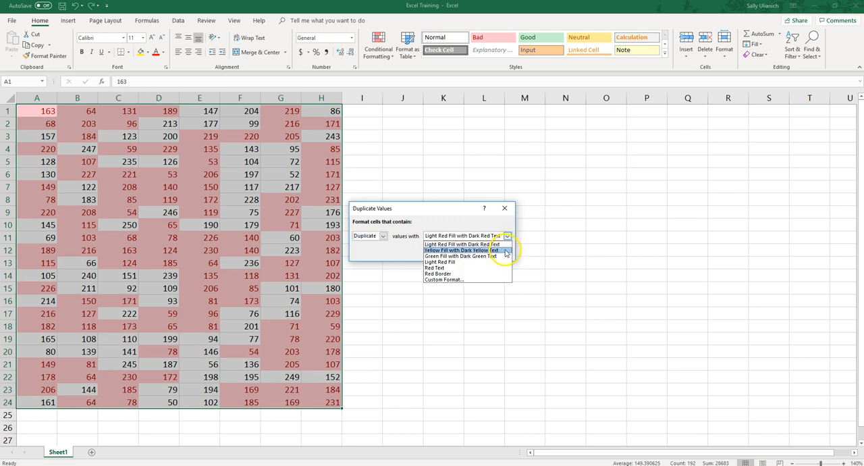
pyautogui.click(487, 281)
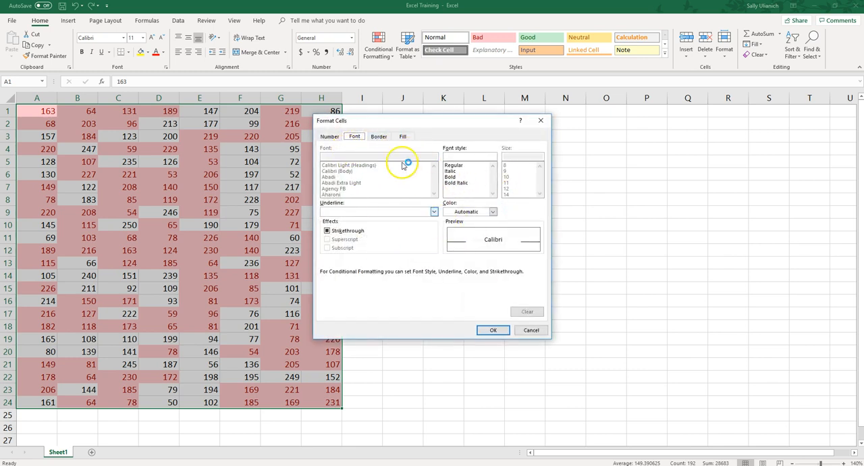
pyautogui.click(379, 136)
pyautogui.click(401, 137)
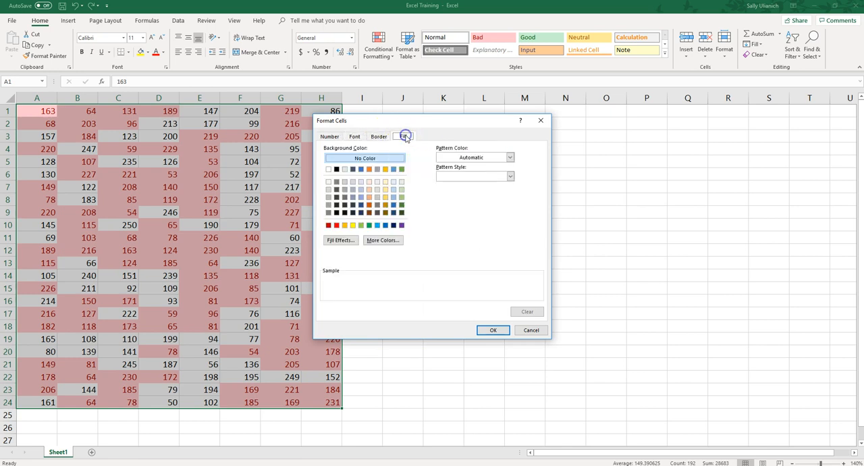
pyautogui.click(531, 331)
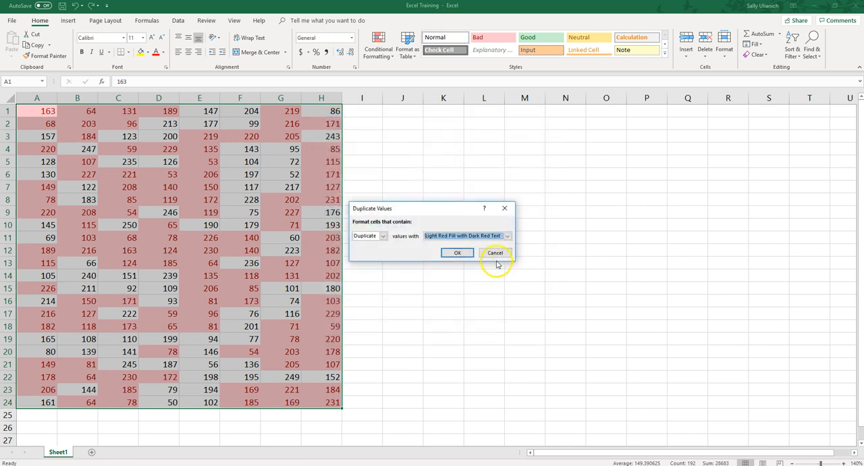
pyautogui.click(496, 253)
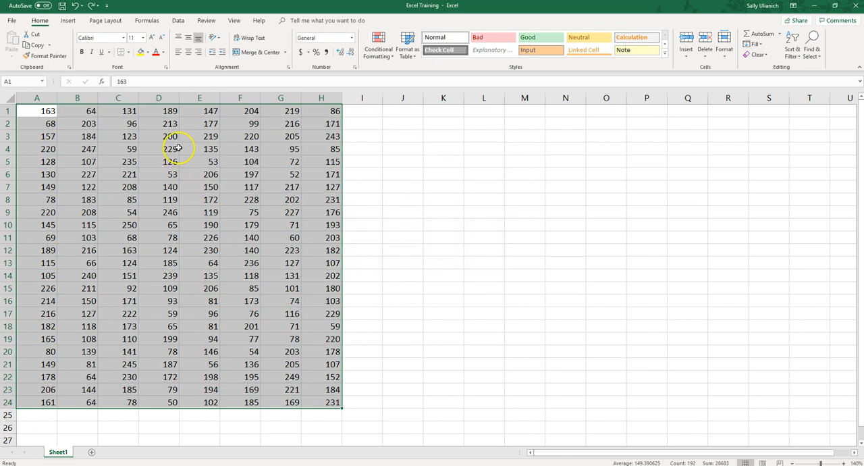
# Highlight the top 10 items in the selected range with Green Fill with Dark Green Text.
pyautogui.click(385, 58)
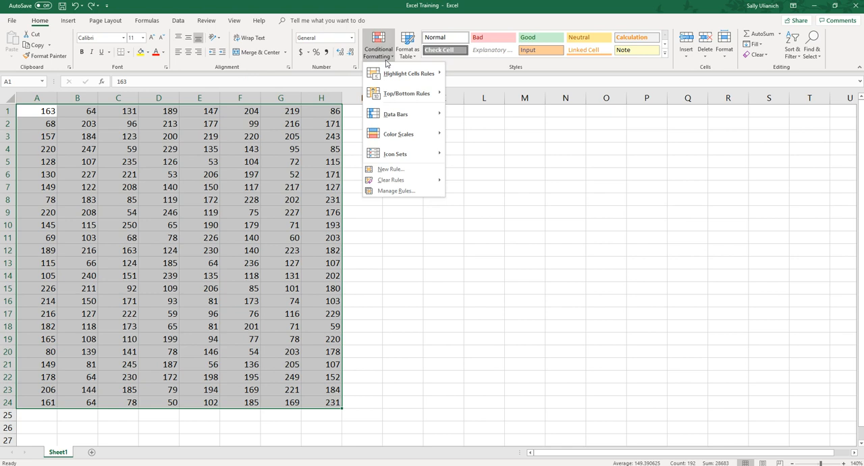
pyautogui.click(413, 92)
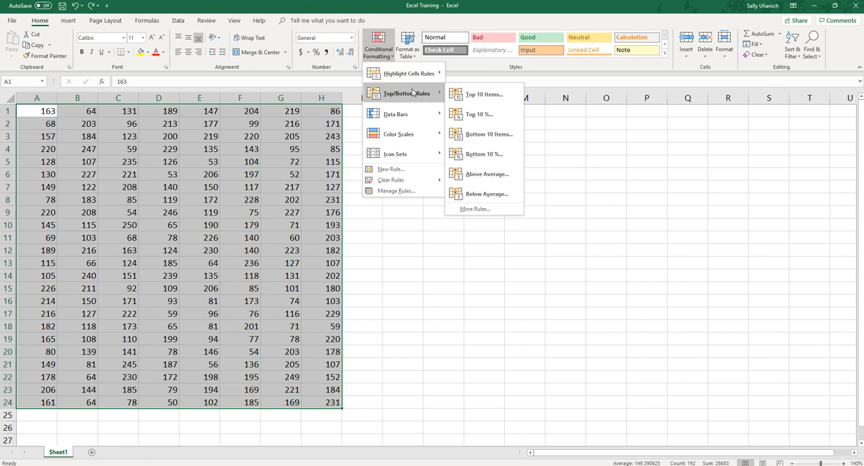
pyautogui.click(478, 94)
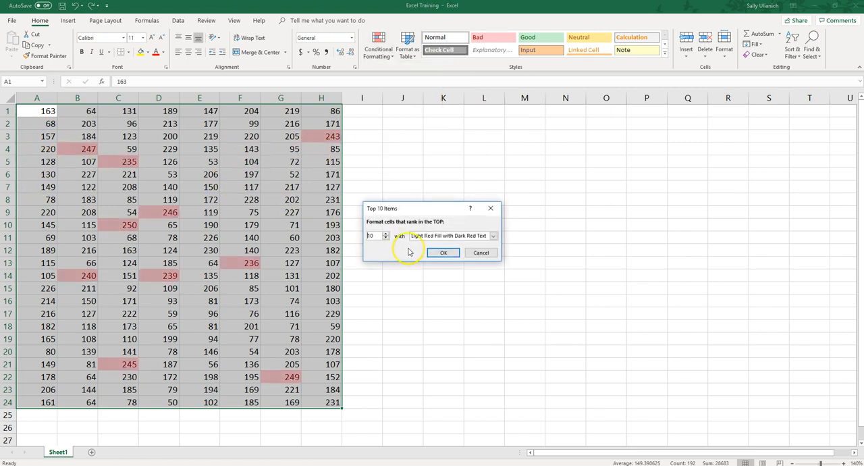
pyautogui.click(494, 236)
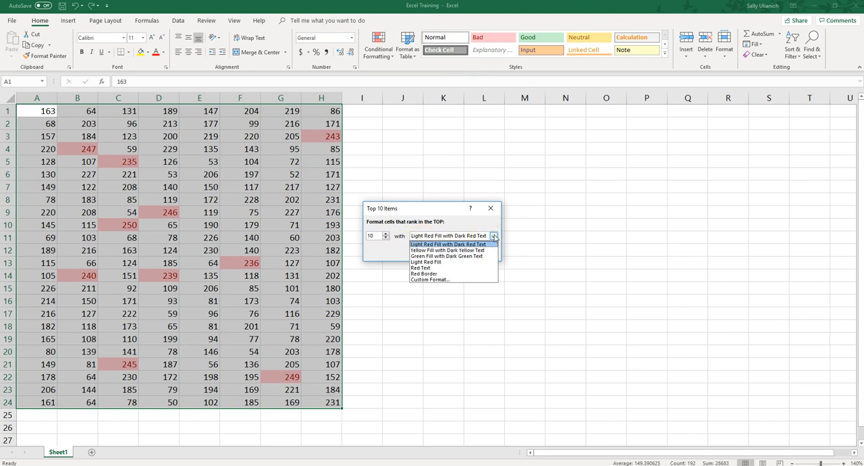
pyautogui.click(482, 256)
pyautogui.click(440, 253)
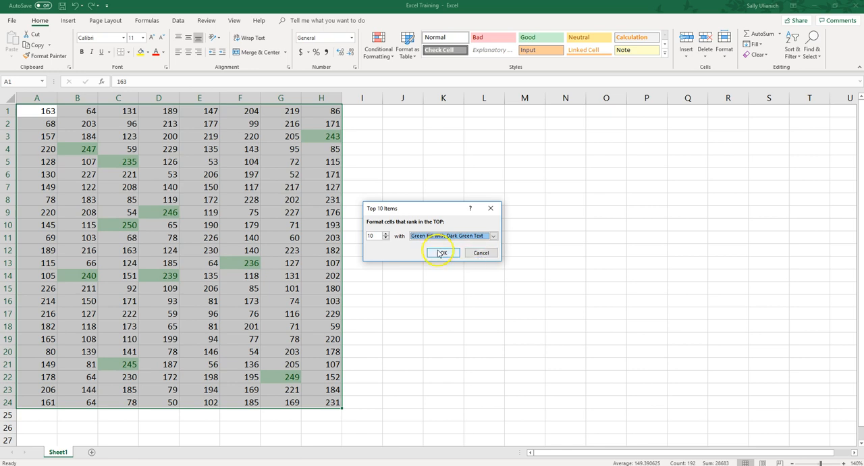
pyautogui.click(453, 255)
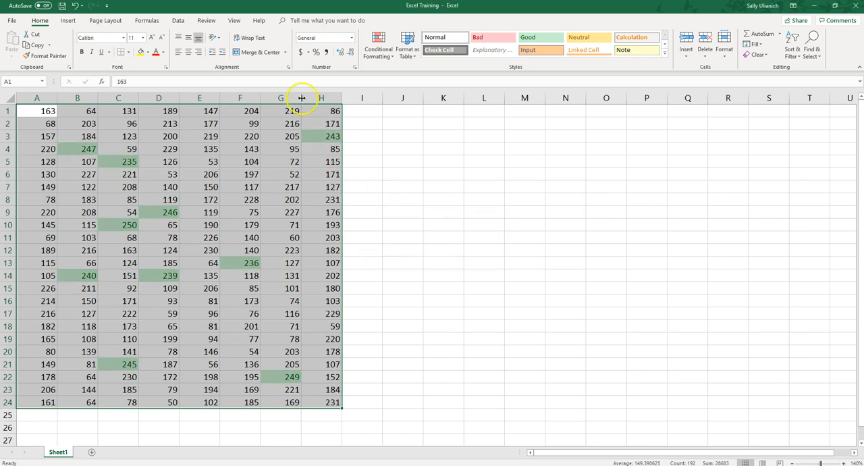
# Highlight the bottom 10 items in the selected range with Light Red Fill with Dark Red Text.
pyautogui.click(381, 58)
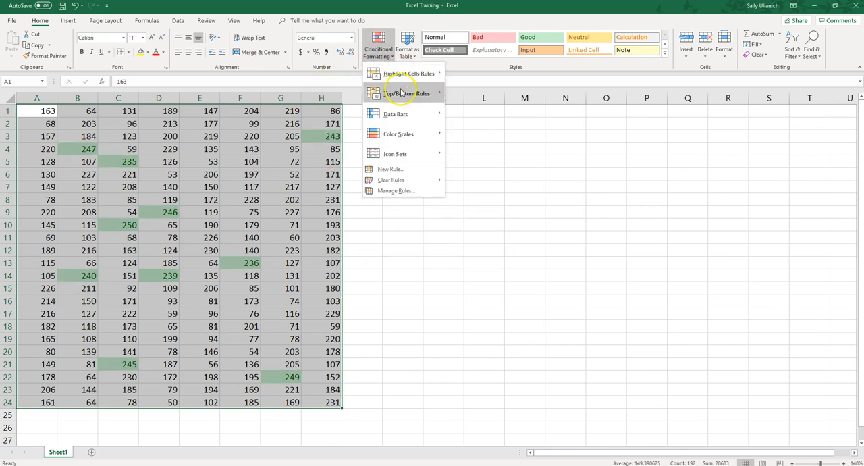
pyautogui.moveTo(401, 94)
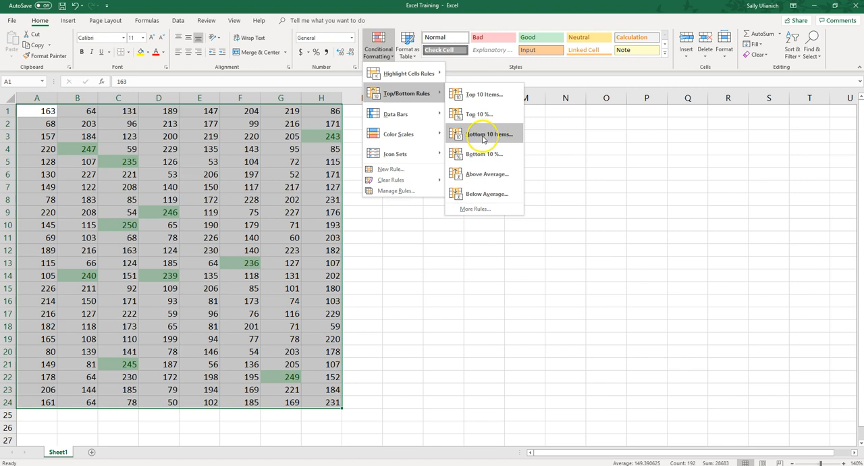
pyautogui.click(488, 135)
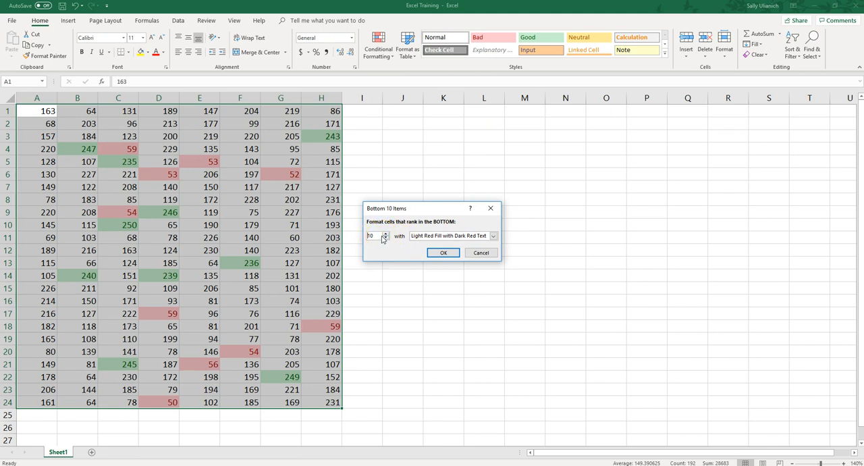
pyautogui.click(443, 252)
# Examine the additional top/bottom formatting rule options and leave without creating a rule.
pyautogui.click(384, 52)
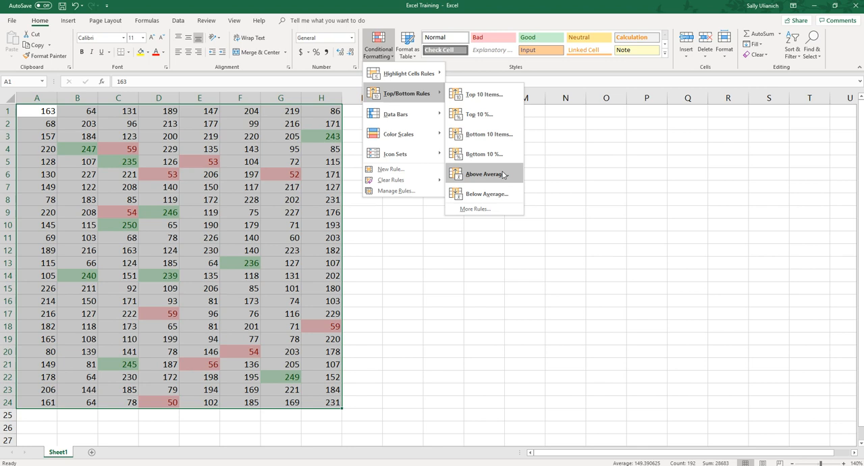
pyautogui.click(489, 212)
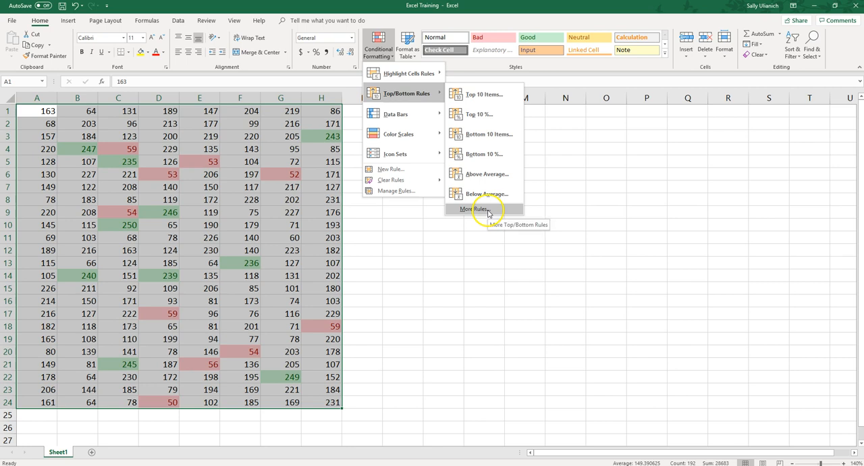
pyautogui.click(489, 212)
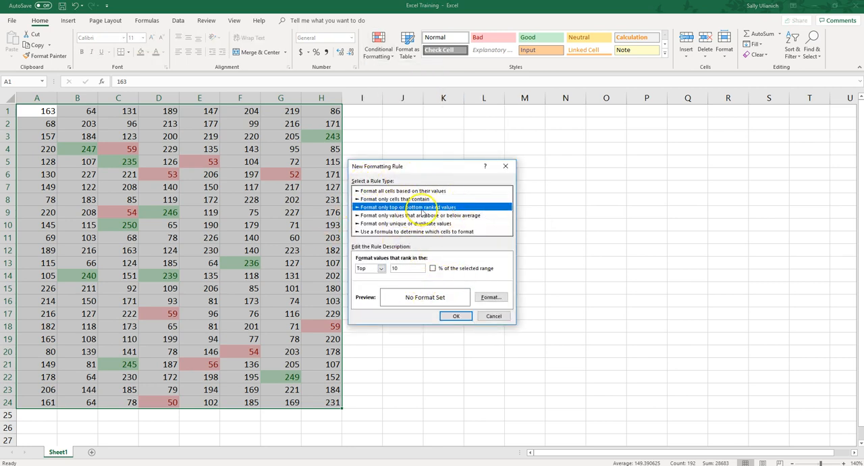
pyautogui.click(494, 316)
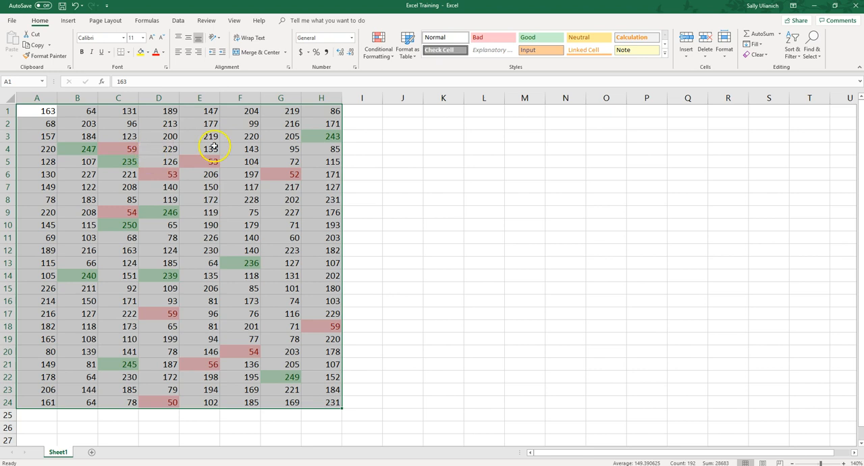
# Start a custom sort of column D, continuing with the current selection instead of expanding it to neighbouring data.
pyautogui.click(159, 97)
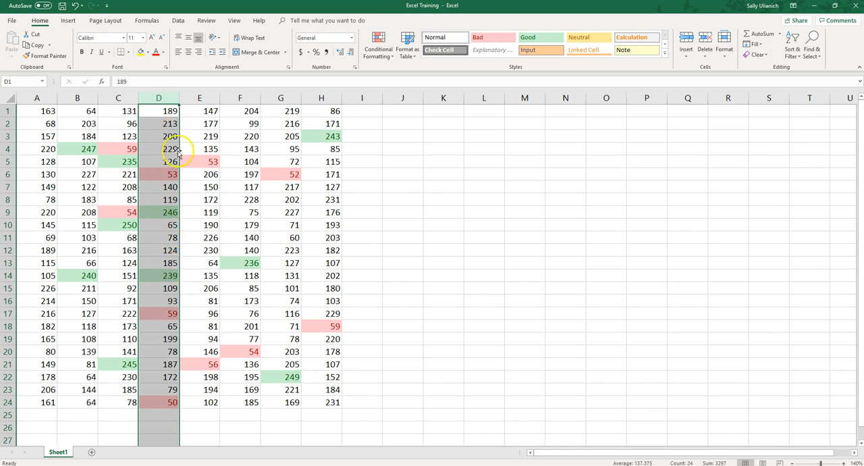
pyautogui.click(177, 21)
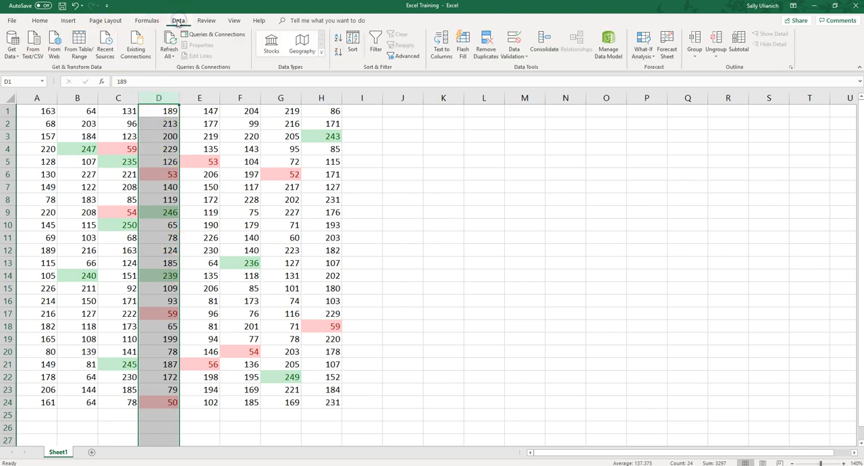
pyautogui.click(356, 47)
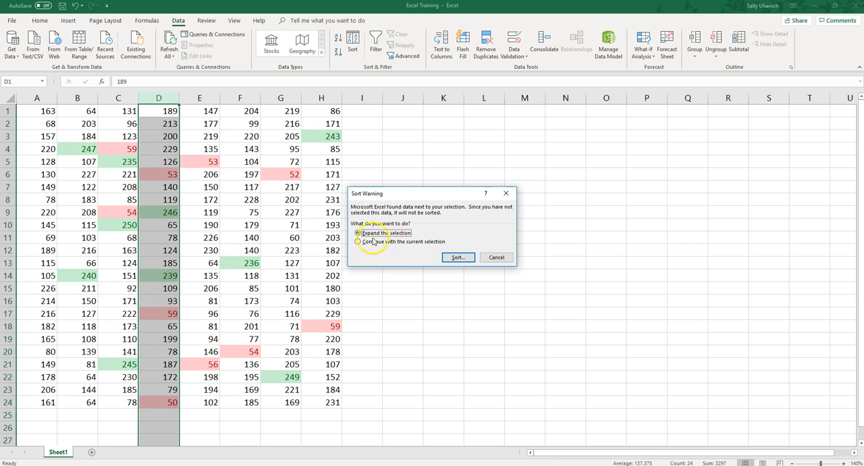
pyautogui.click(368, 242)
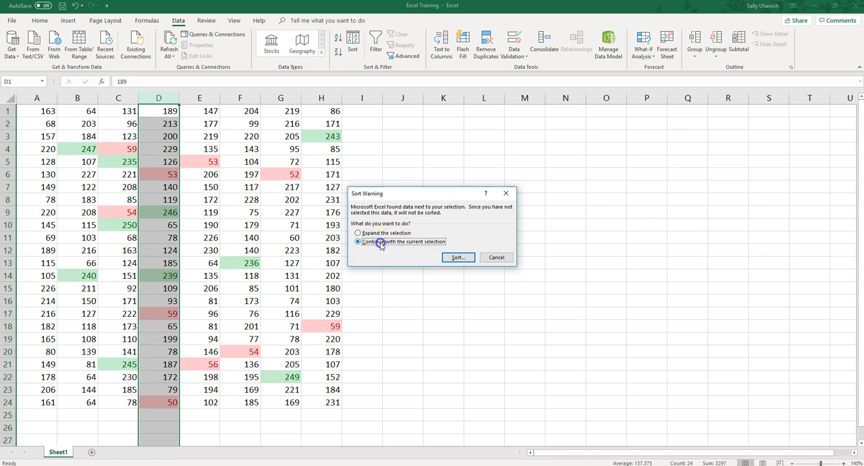
pyautogui.click(458, 259)
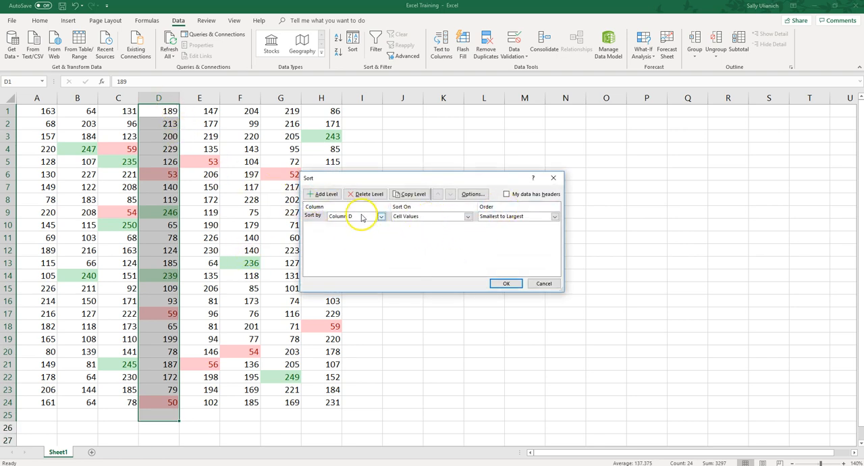
# Set the first sort level for column D to Cell Color with the green fill on top.
pyautogui.click(468, 216)
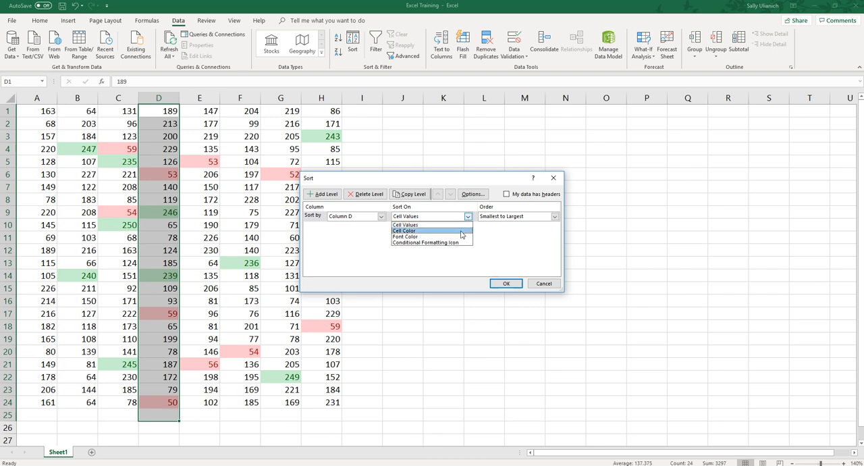
pyautogui.click(462, 231)
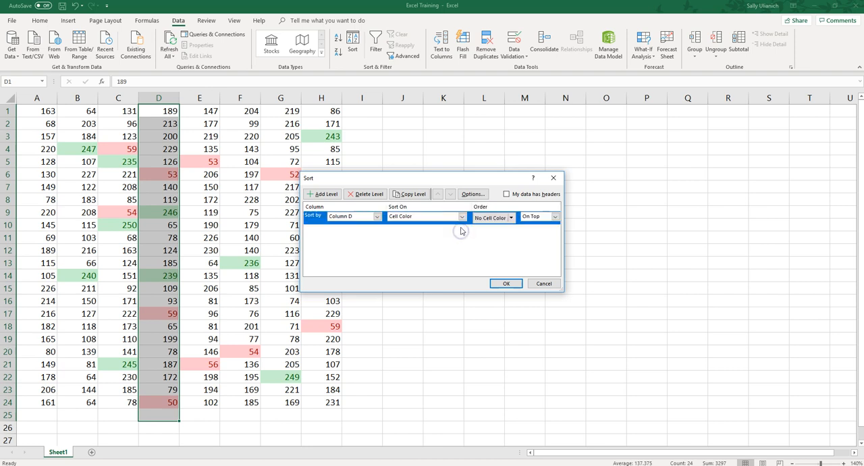
pyautogui.click(512, 218)
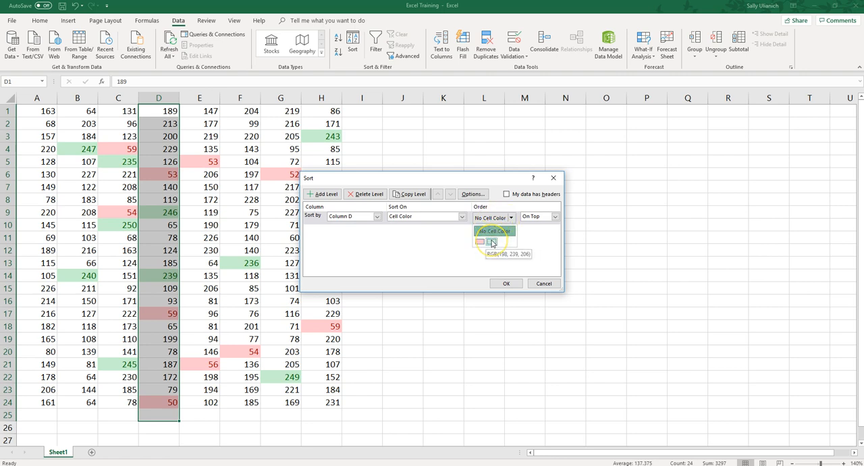
pyautogui.click(491, 241)
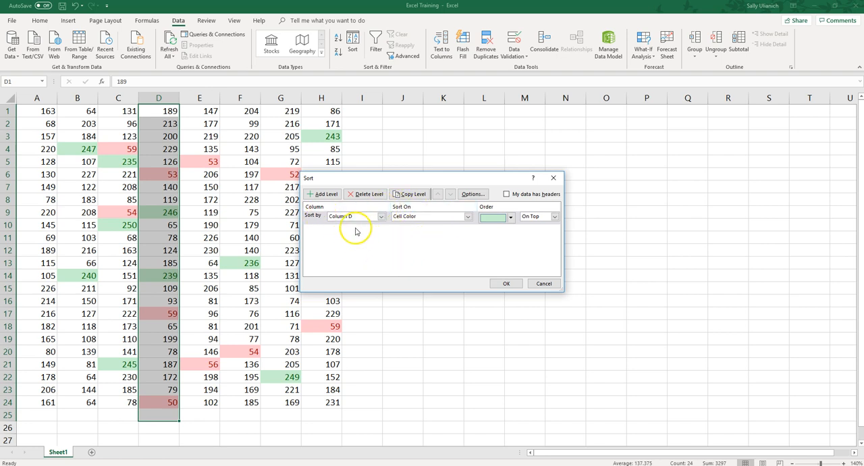
# Add a second sort level for column D by Cell Color with the light red fill on bottom, and apply the sort.
pyautogui.click(323, 194)
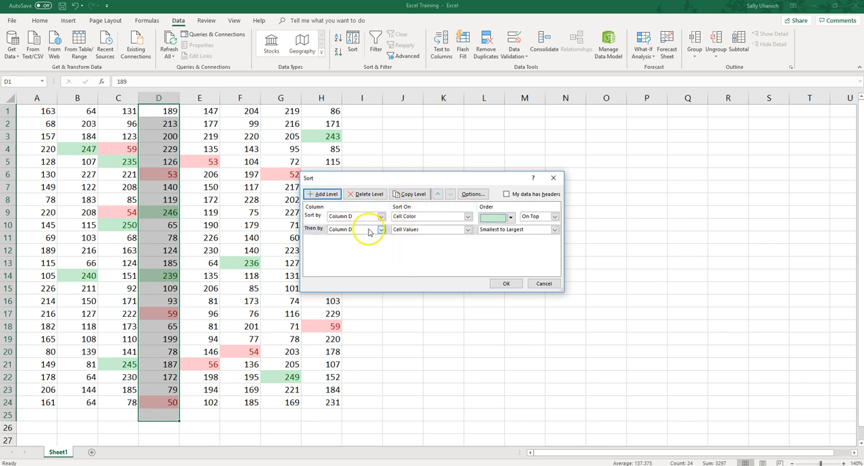
pyautogui.click(467, 229)
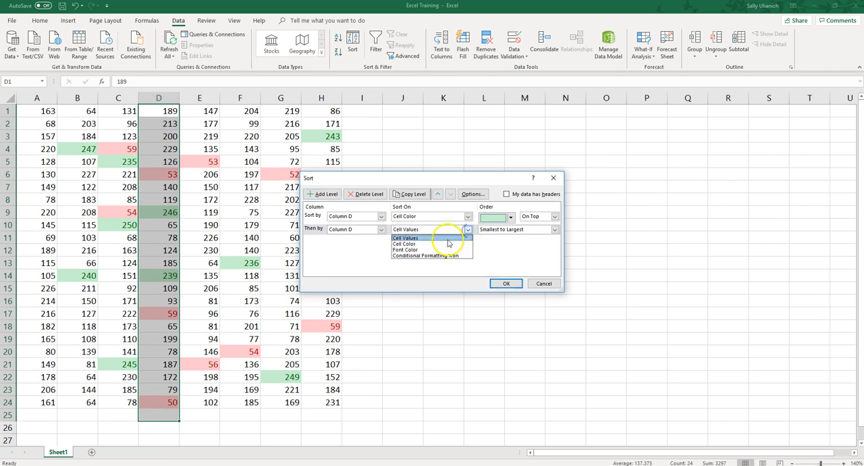
pyautogui.click(449, 243)
pyautogui.click(511, 232)
pyautogui.click(479, 252)
pyautogui.click(553, 230)
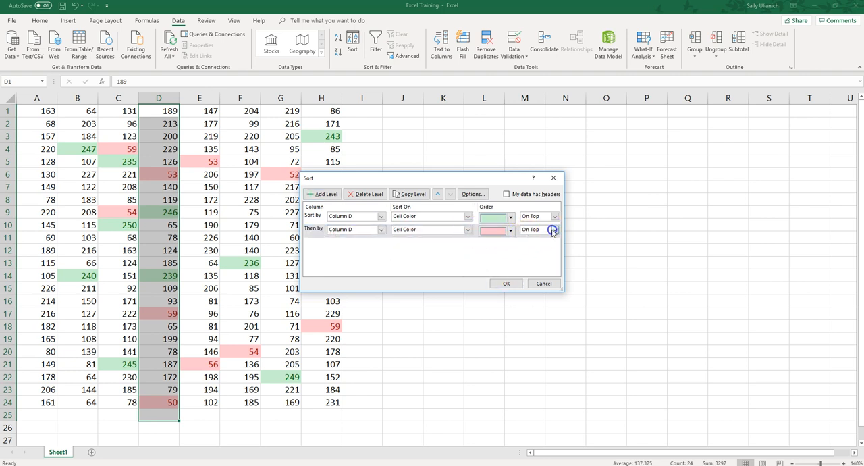
pyautogui.click(537, 243)
pyautogui.click(507, 285)
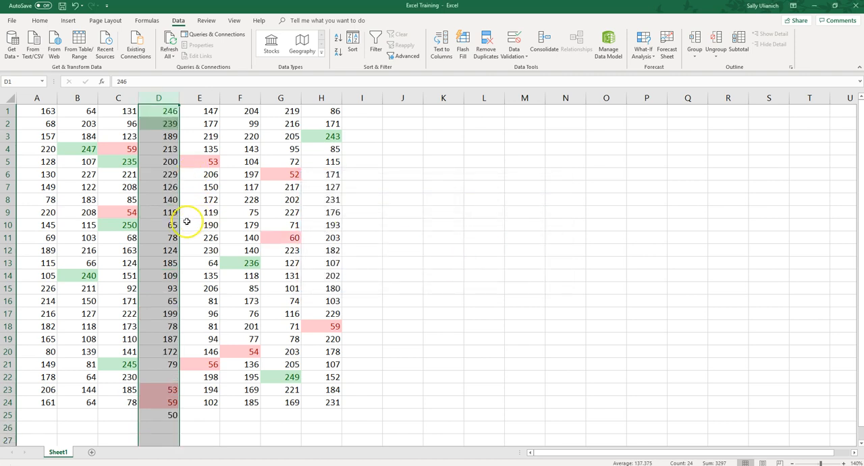
# Inspect cells D25 and D22 near the end of the sorted column.
pyautogui.click(193, 147)
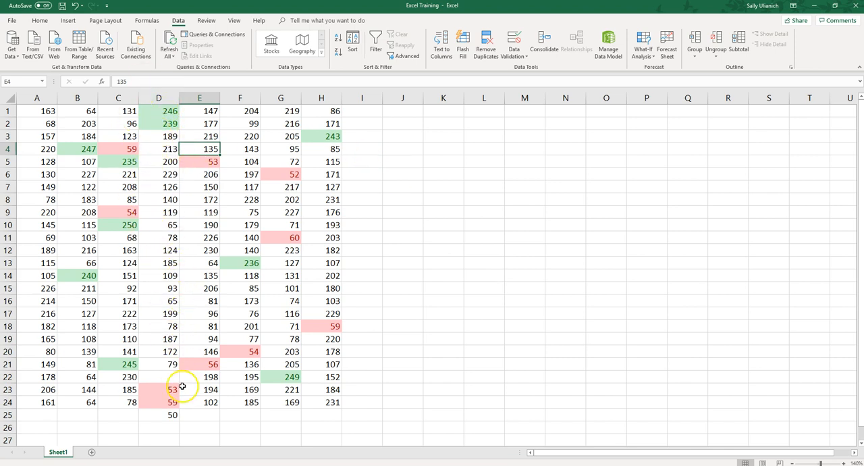
pyautogui.click(170, 413)
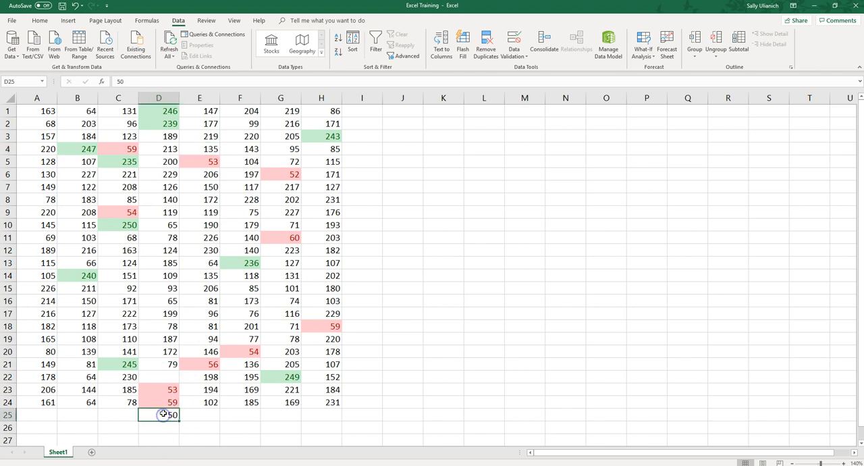
pyautogui.click(168, 378)
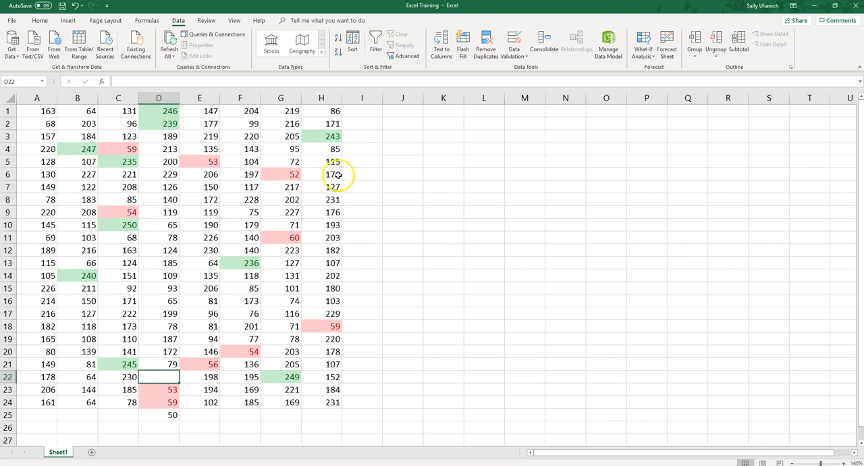